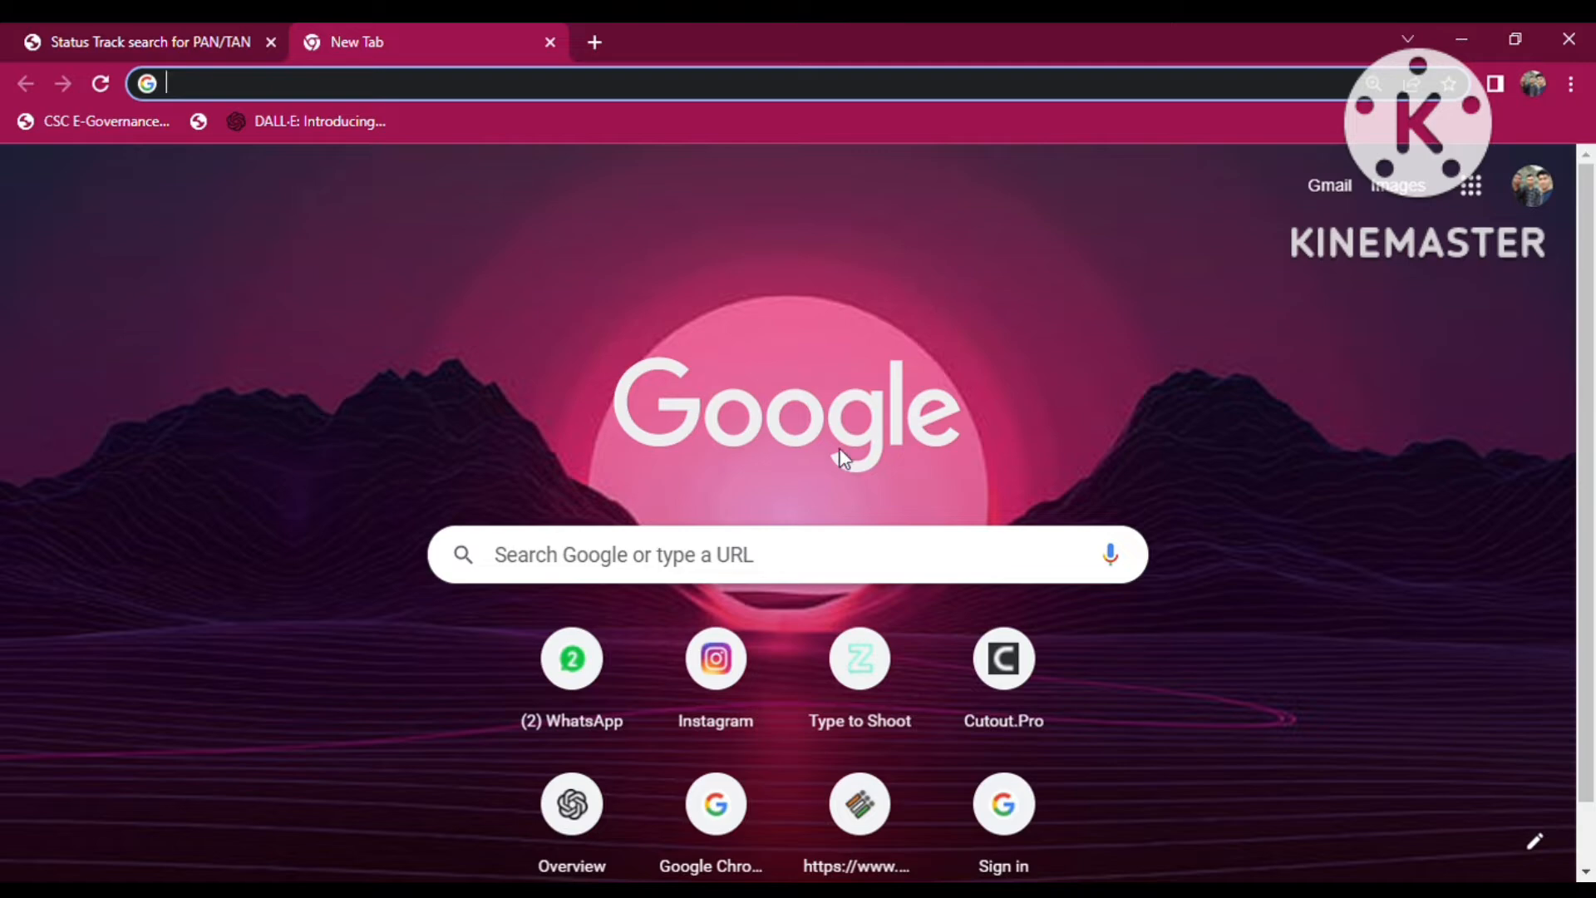
Search Google for "nsdl pan track" and open the NSDL "Status Track search for PAN/TAN" page
click(781, 555)
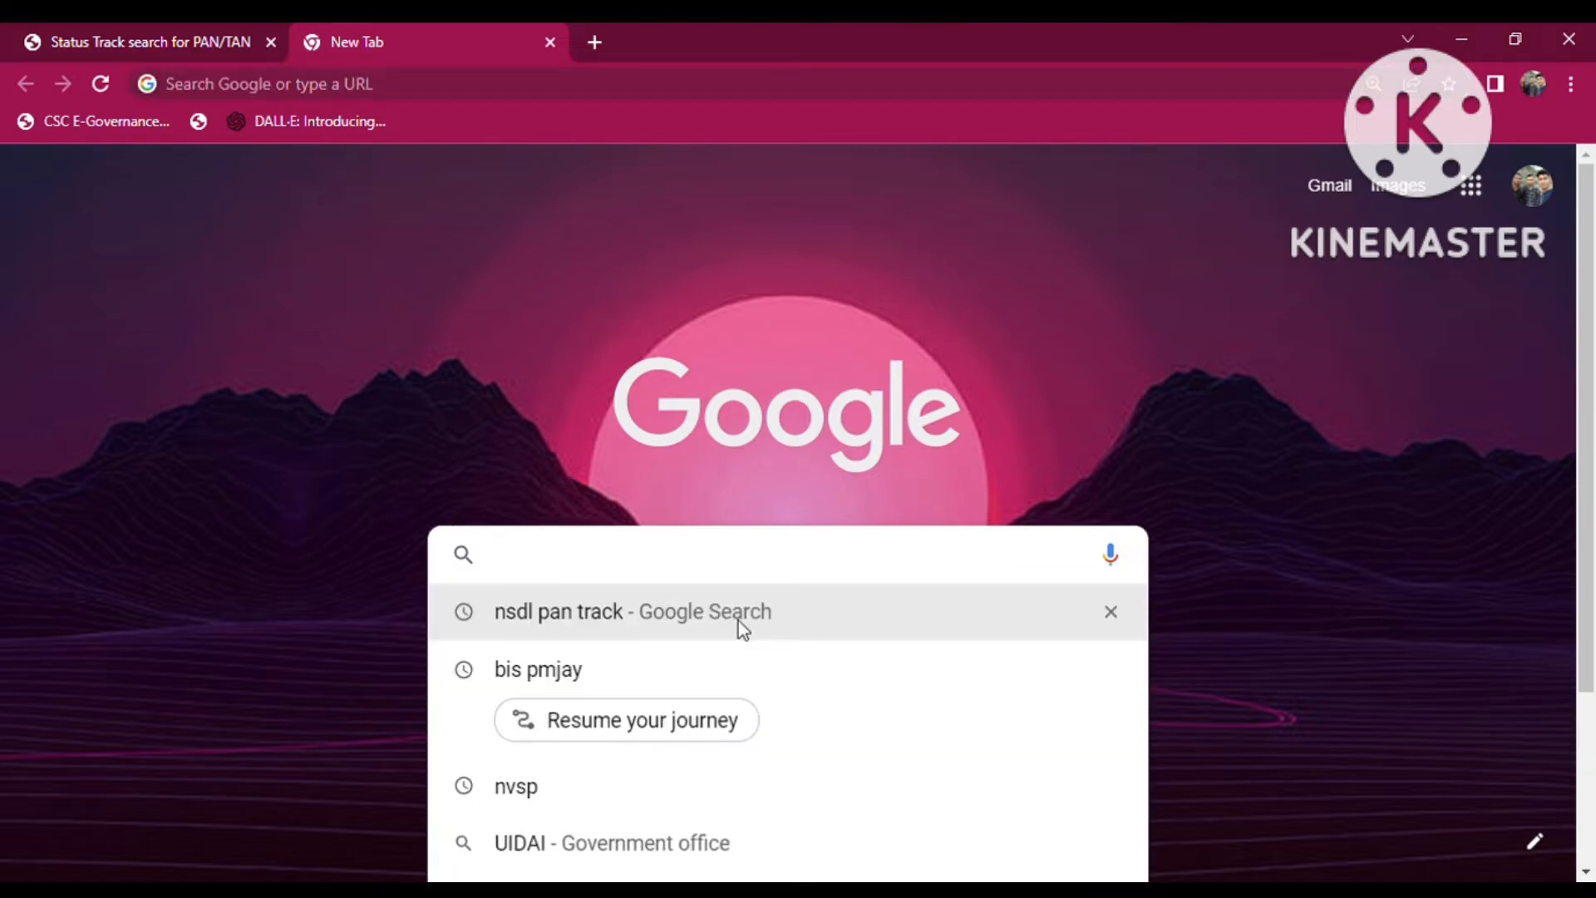
click(745, 626)
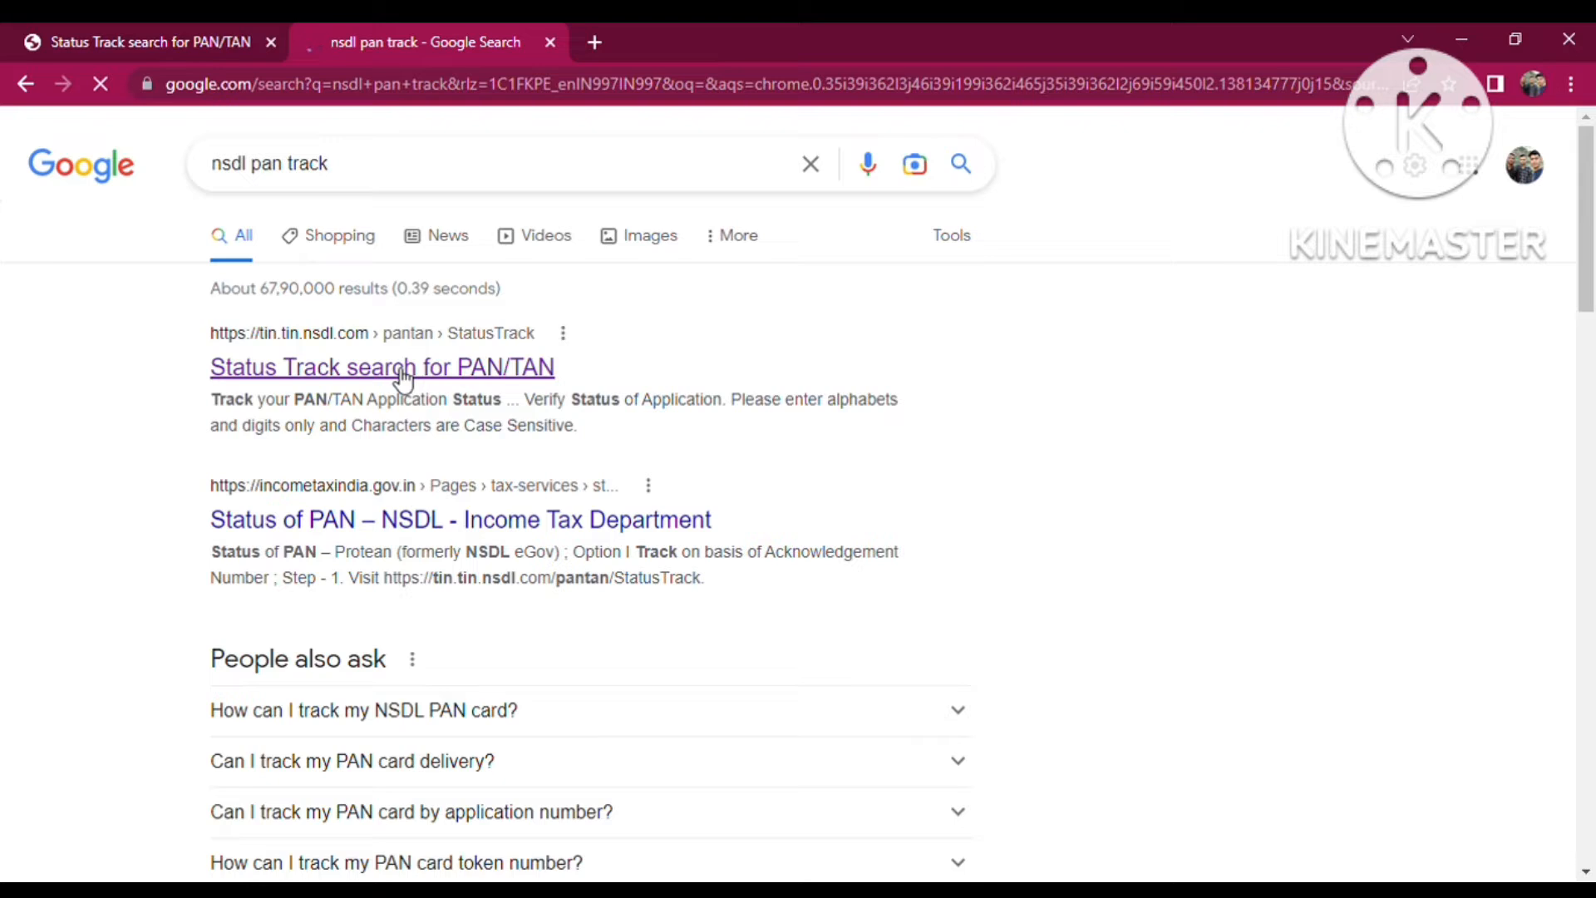
click(404, 381)
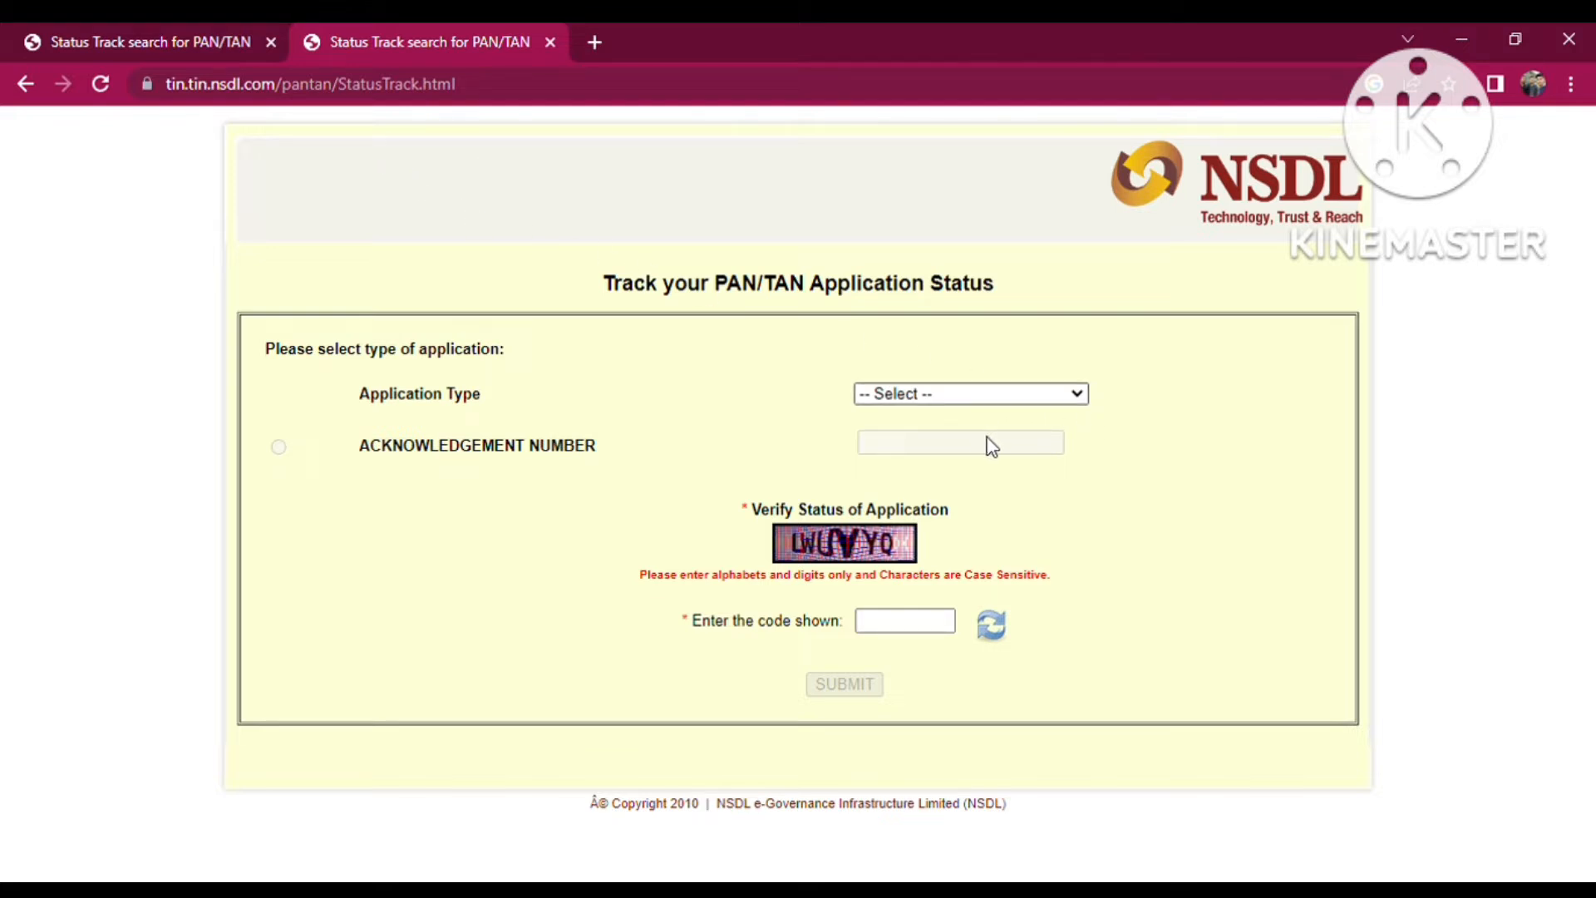
Submit the status form with application type PAN - New / Change Request, the applicant's acknowledgement number and the captcha code
key(Down)
click(775, 445)
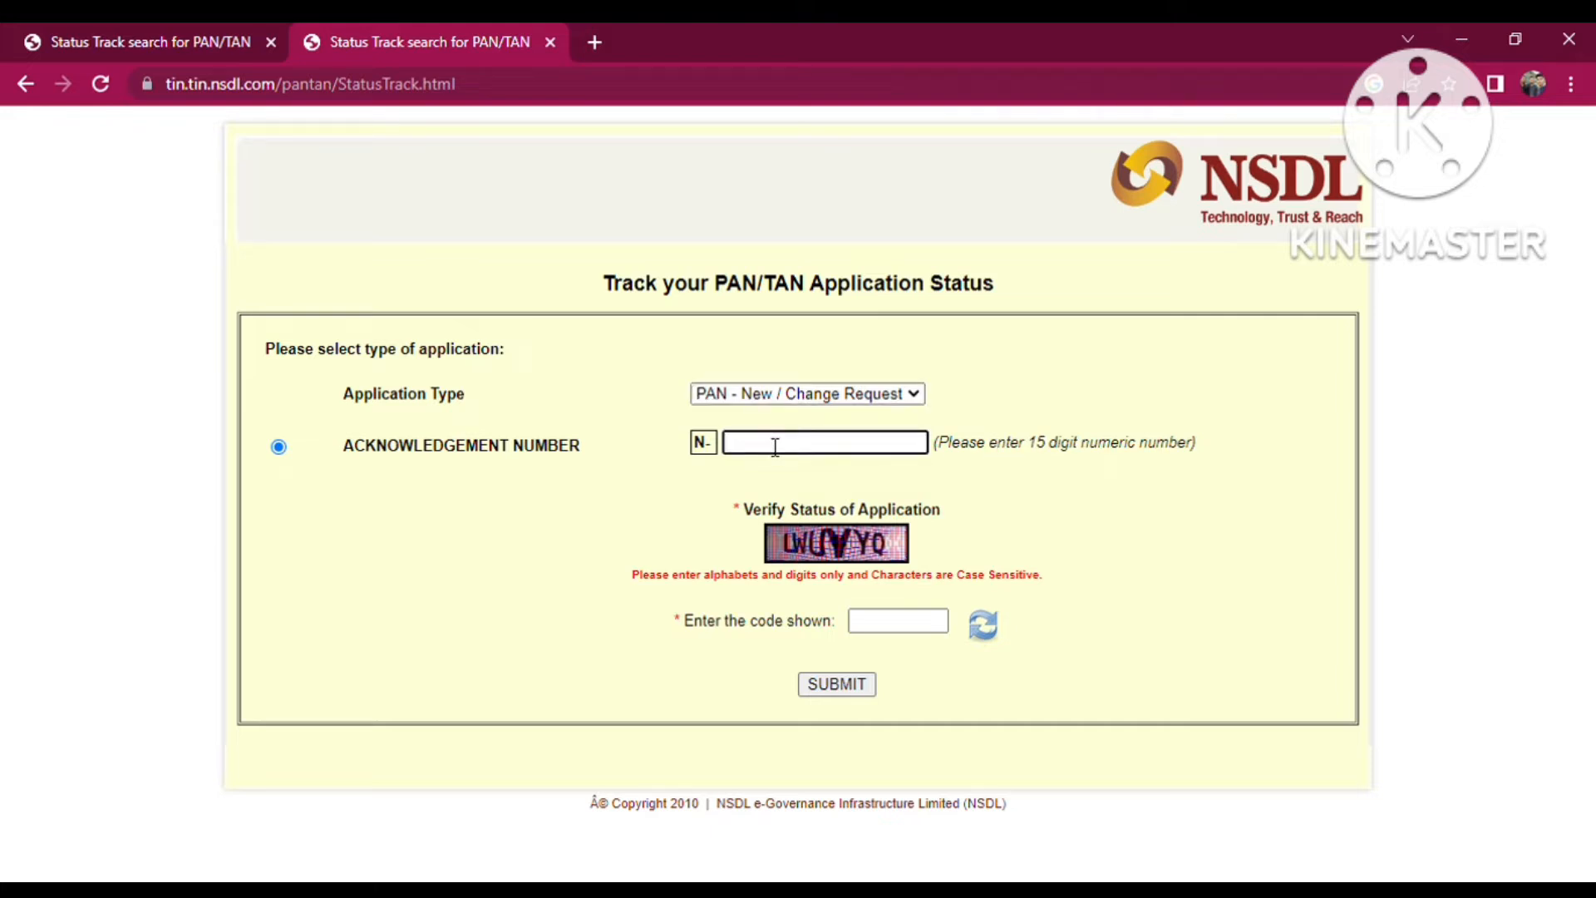
key(ctrl+v)
click(887, 635)
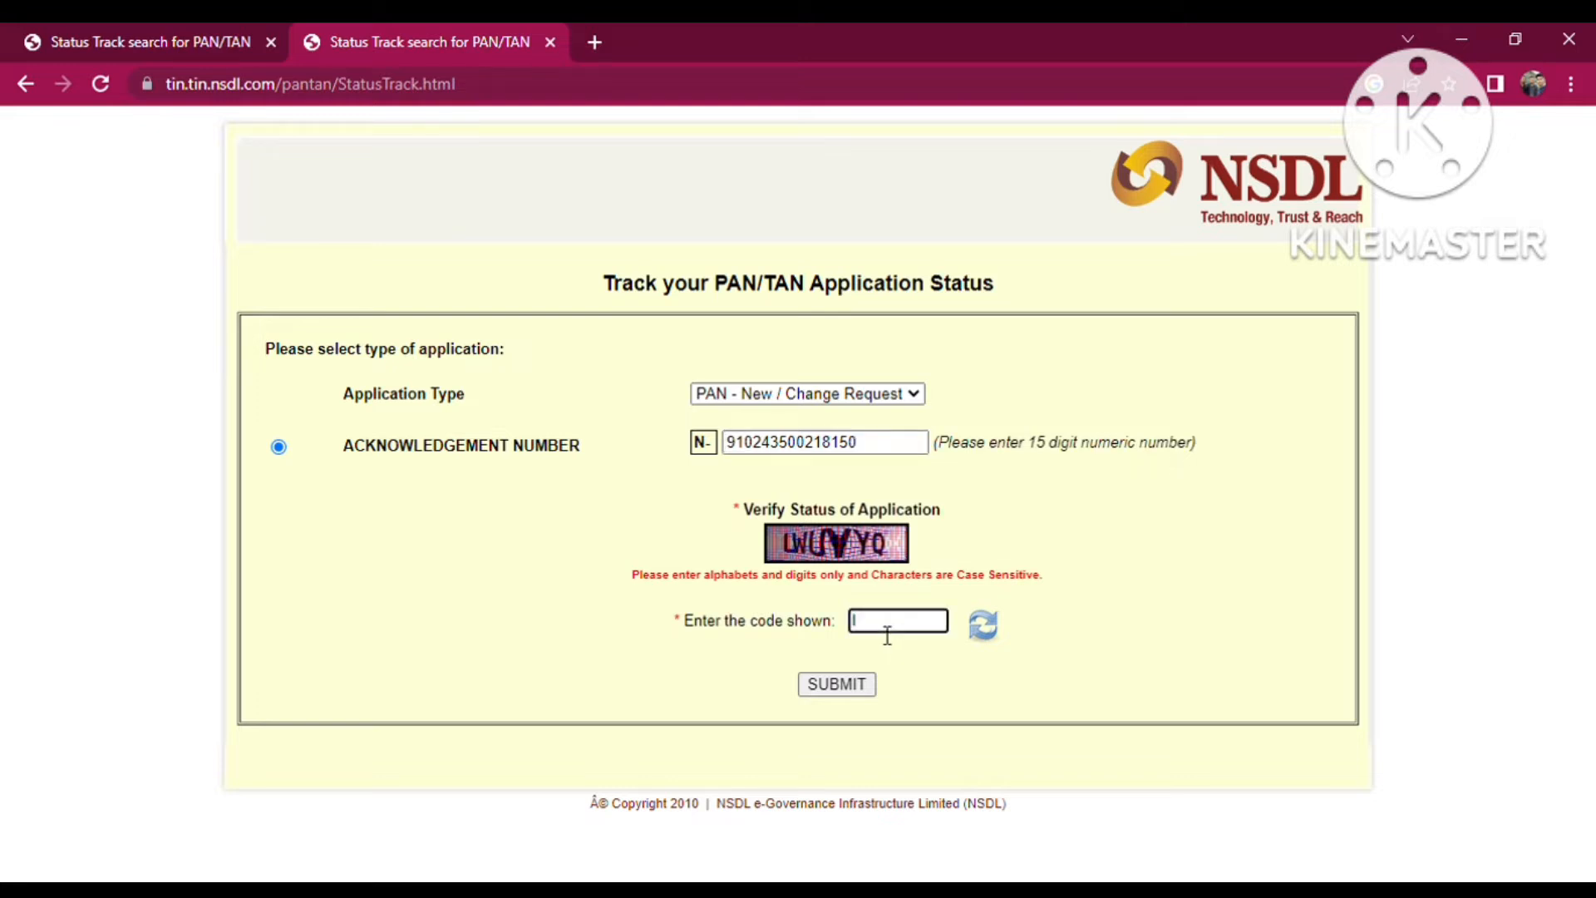
text(LWUYYQ)
click(838, 688)
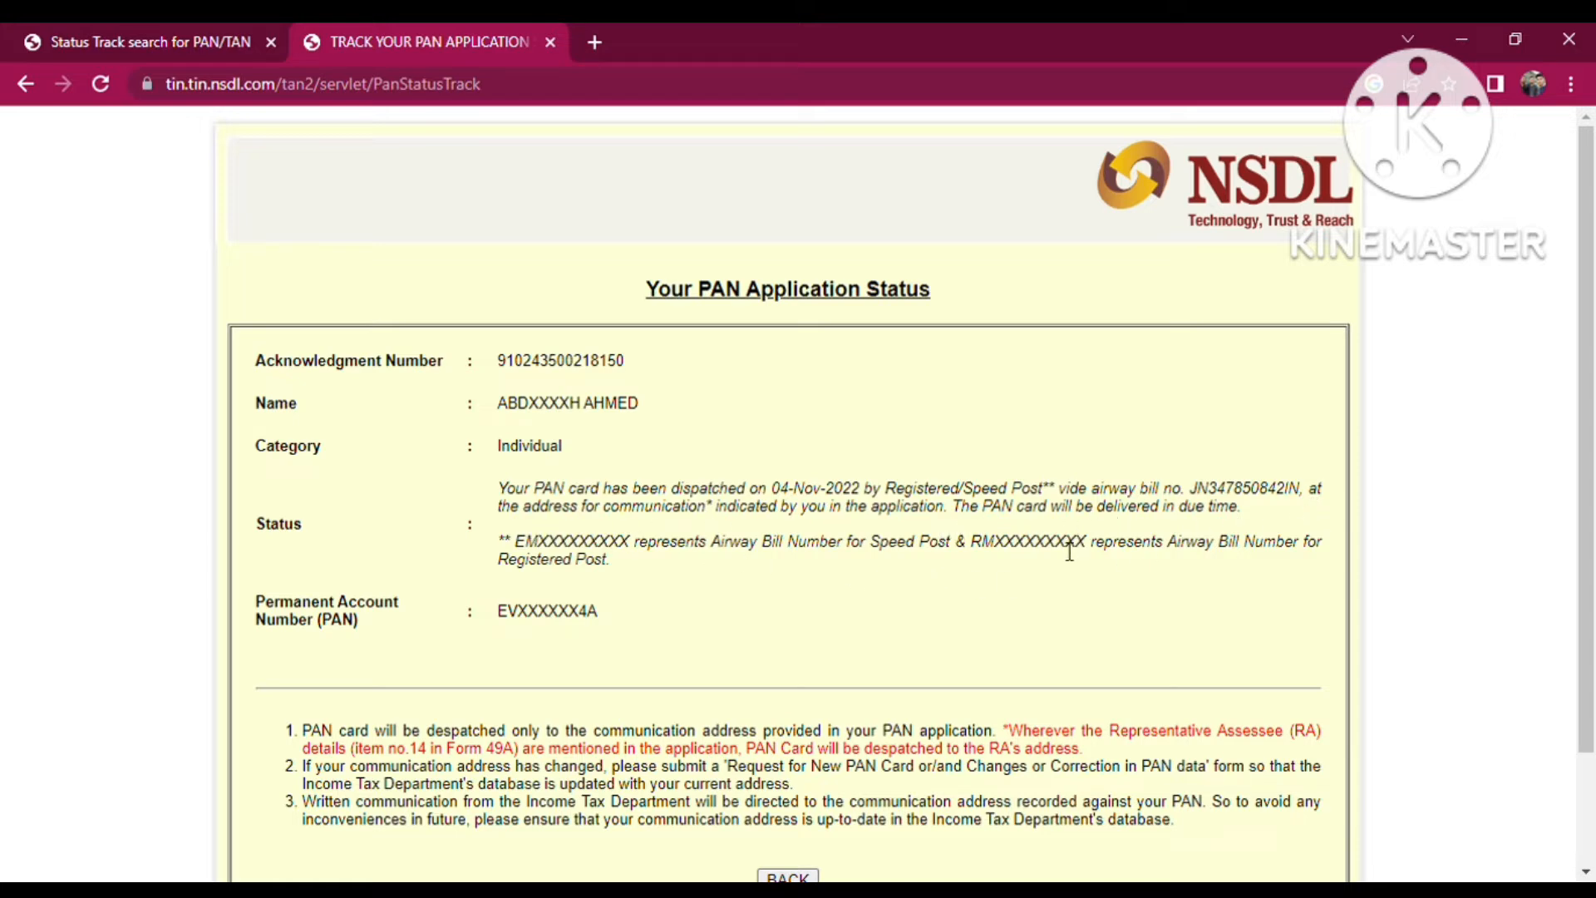
Copy the airway bill number from the Status text of the PAN application
scroll(1205, 380, down, 2)
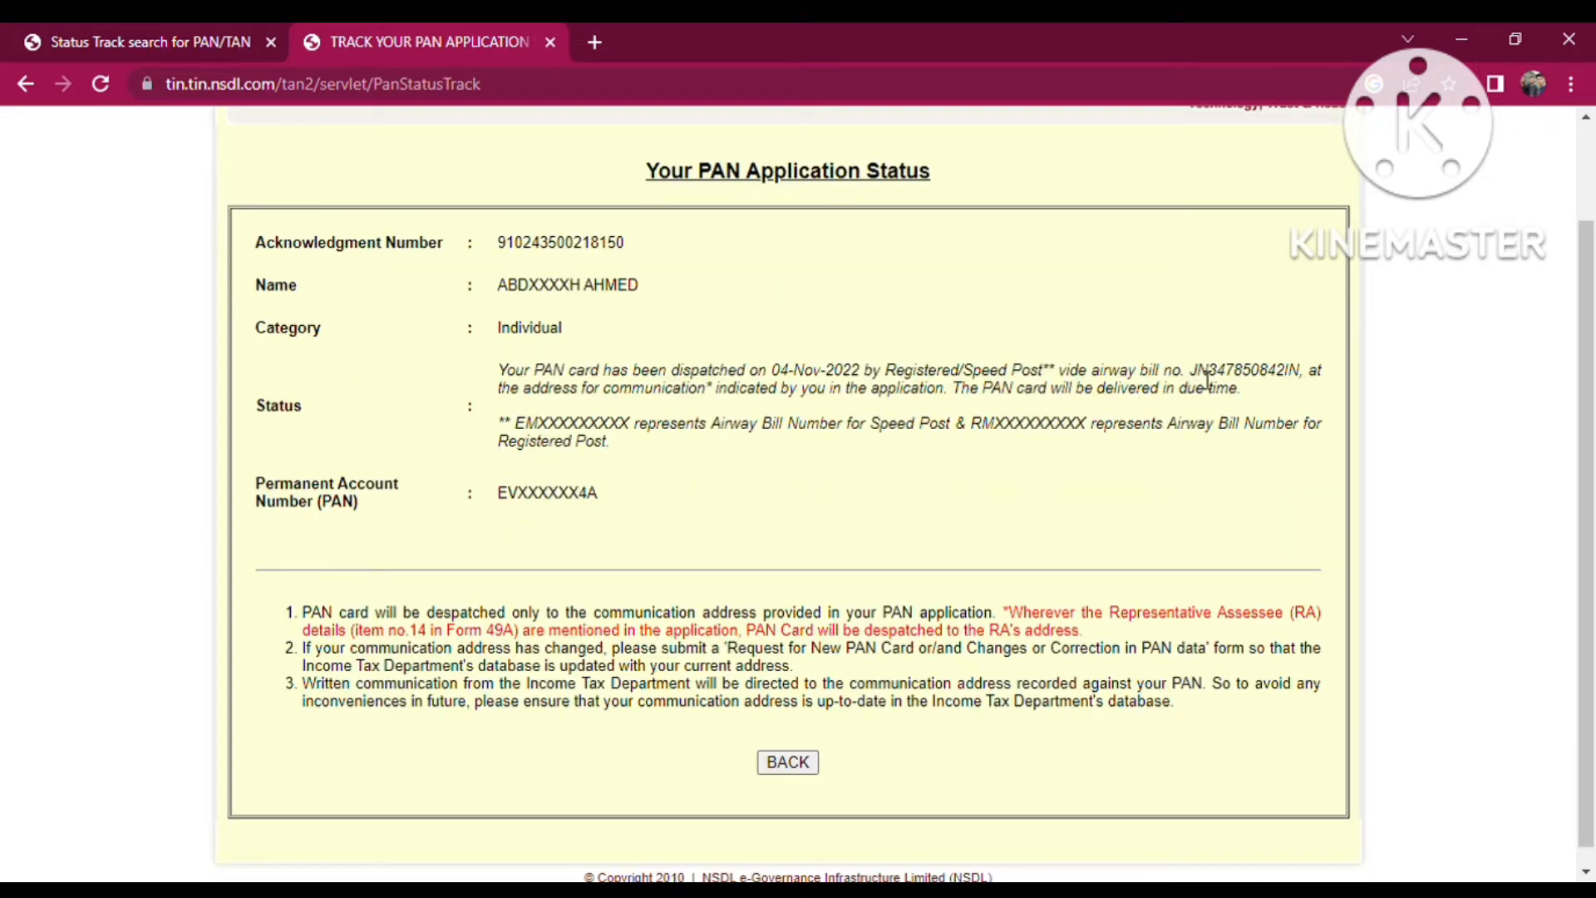
drag(1191, 373, 1300, 381)
key(ctrl+c)
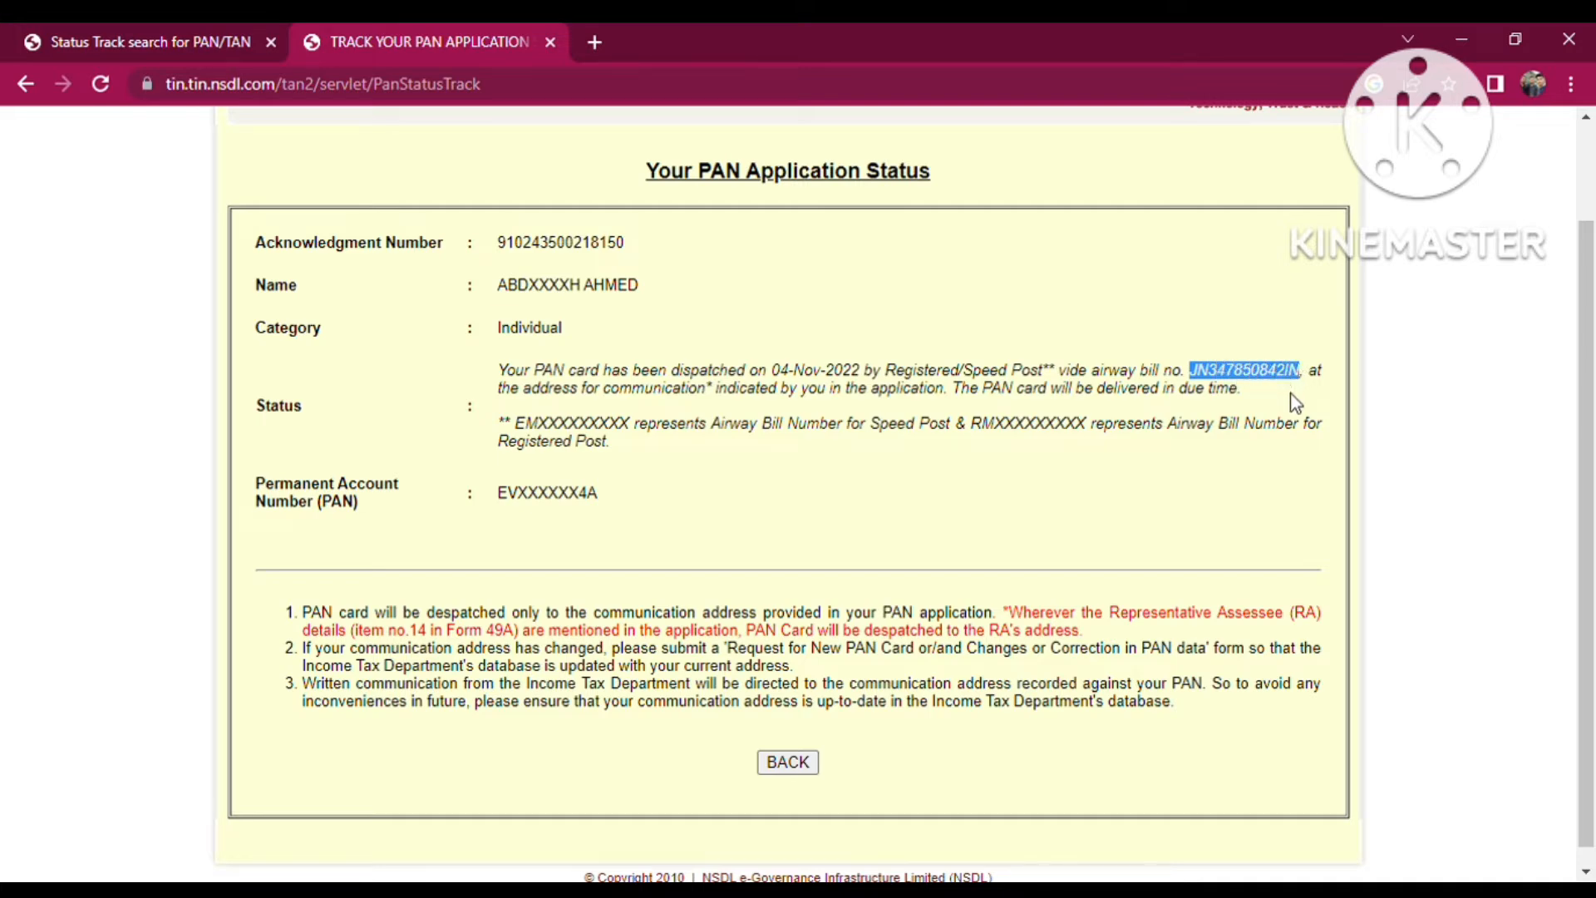
In a new browser tab, search for India Post and reach its Track Consignment page through the "india post tracking" suggestion
click(595, 42)
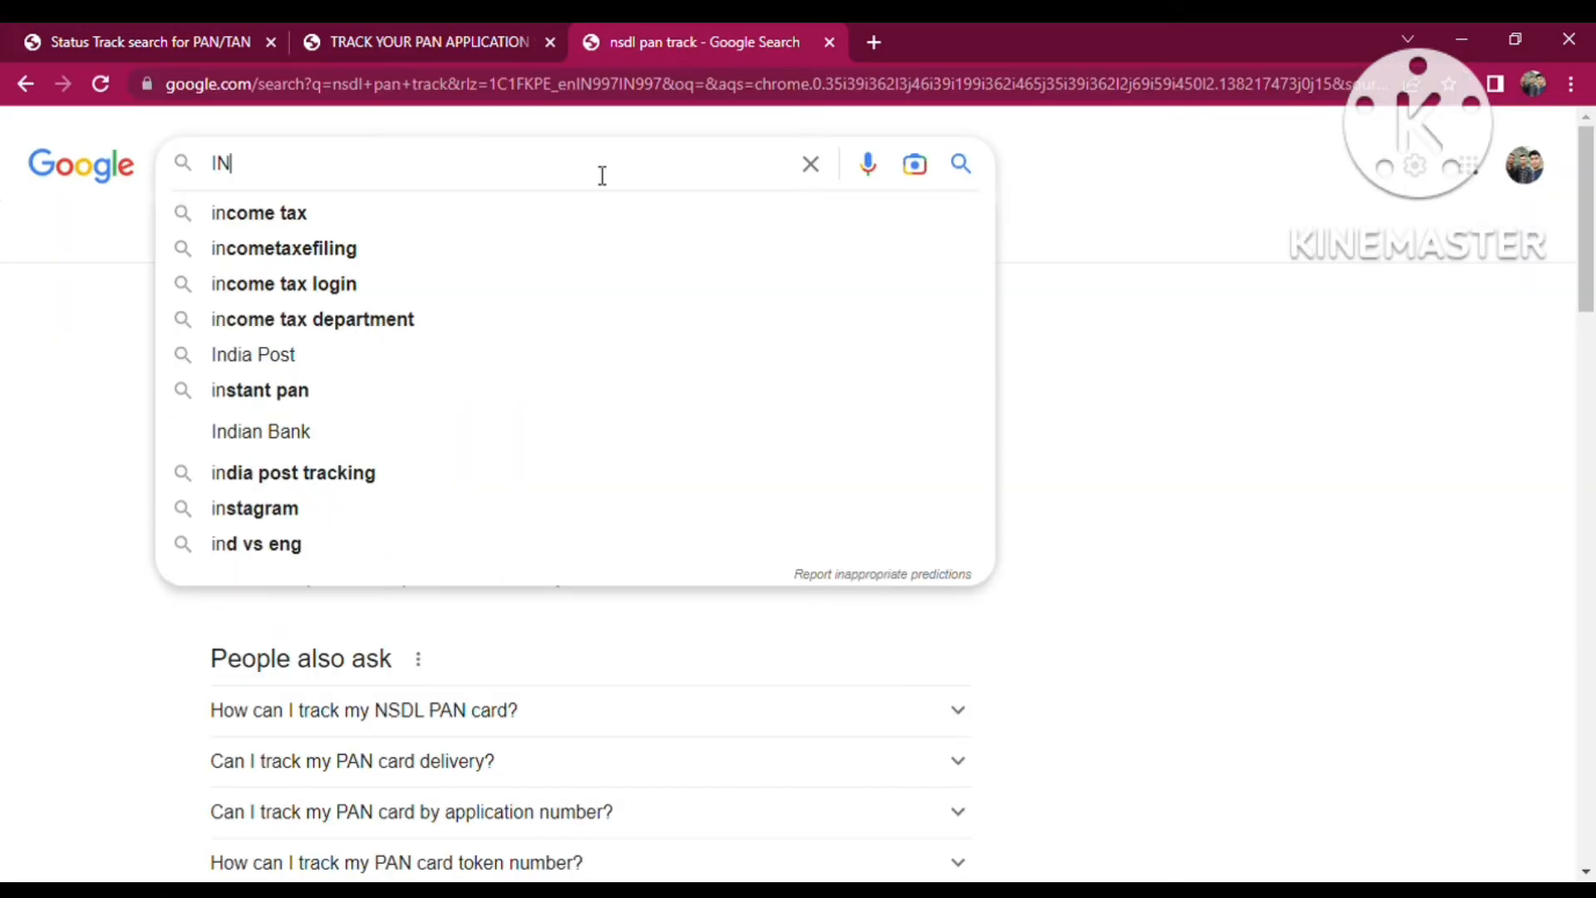
text(D)
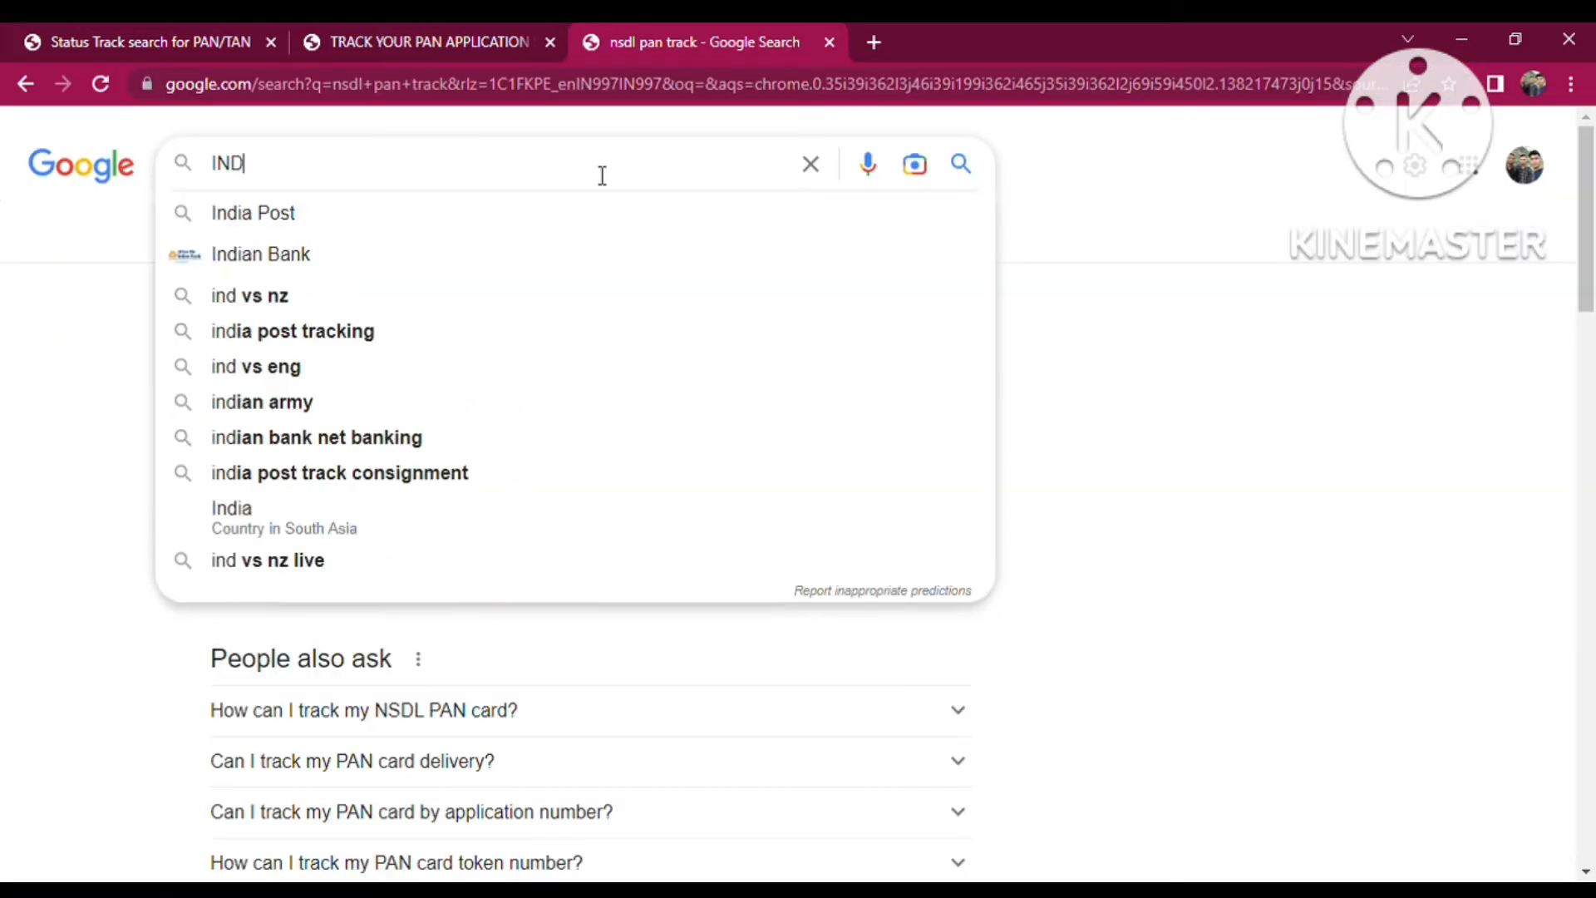
click(387, 228)
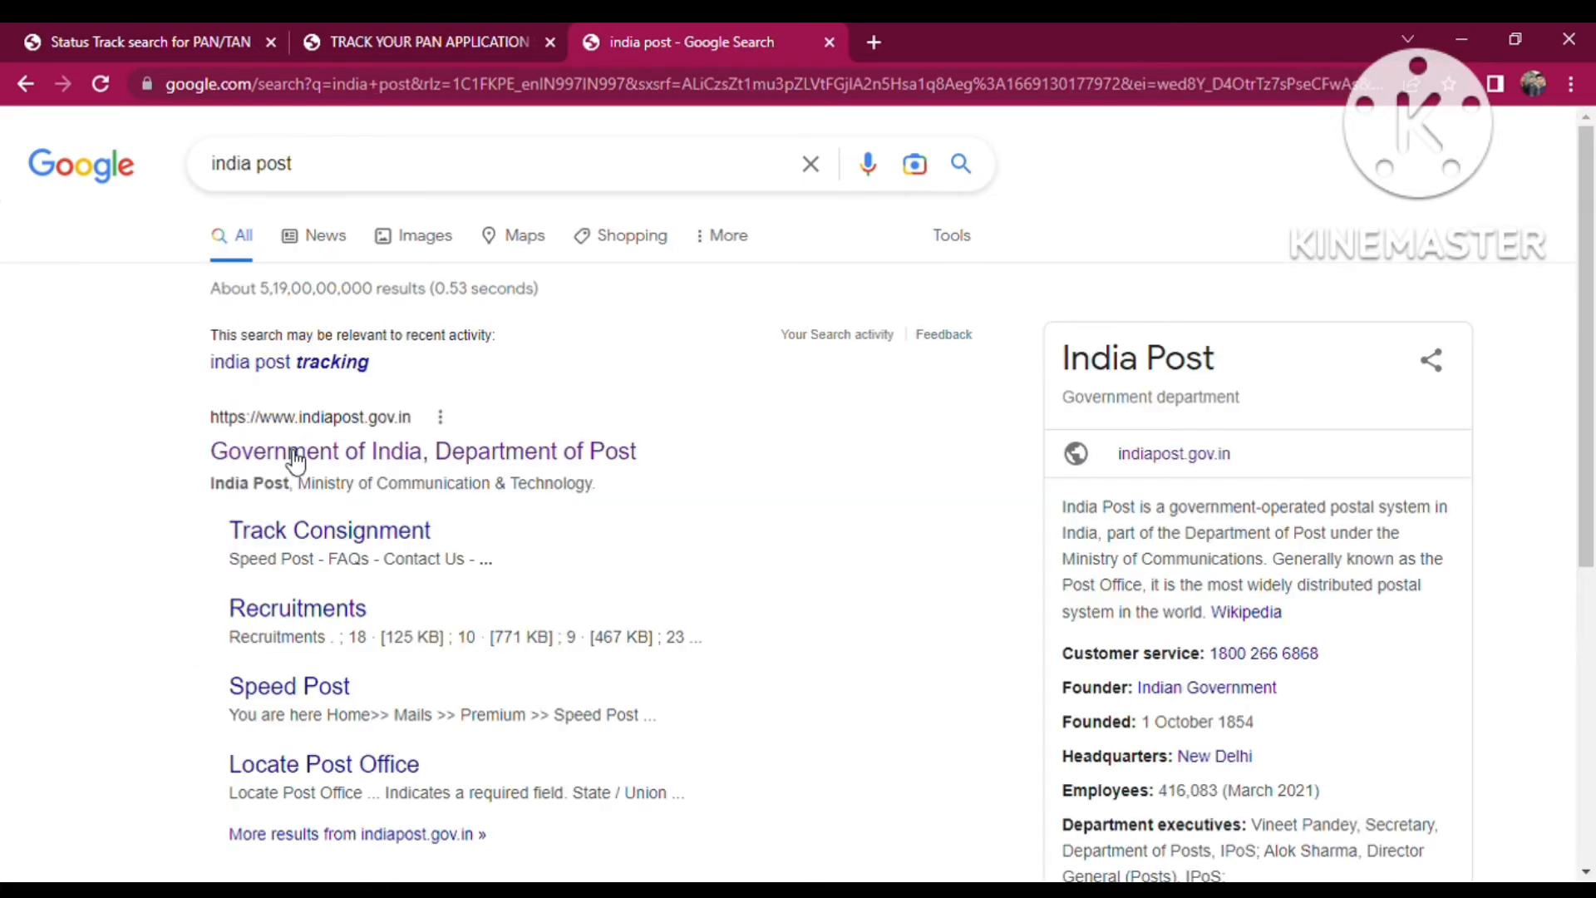
click(299, 368)
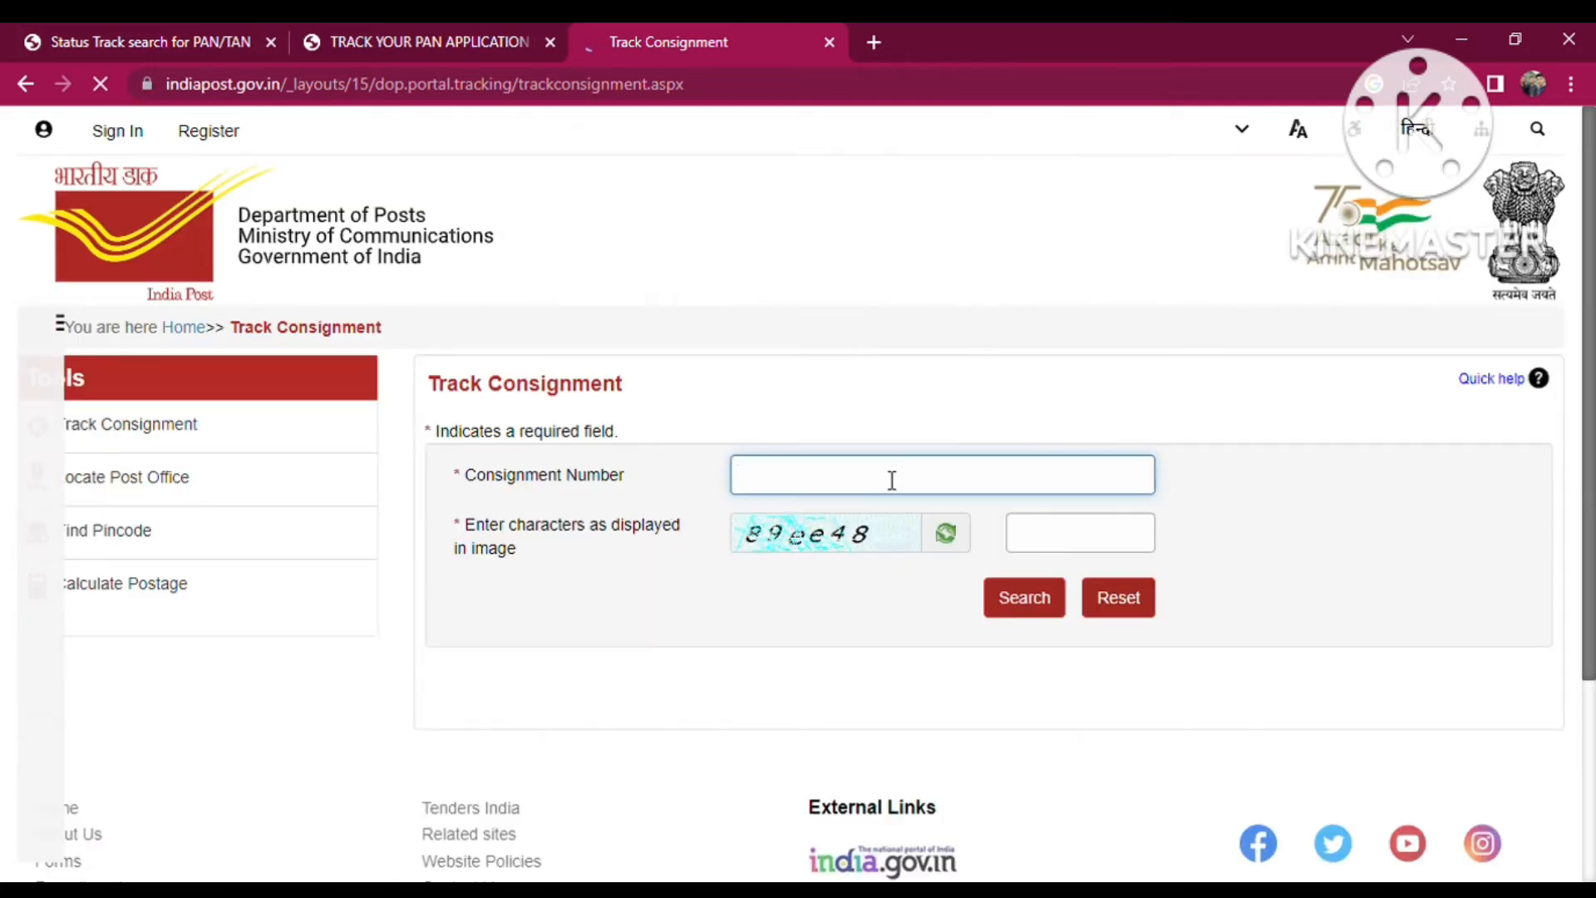
Paste the copied airway bill number as the consignment number, enter the captcha characters in lowercase and run the consignment search
key(ctrl+v)
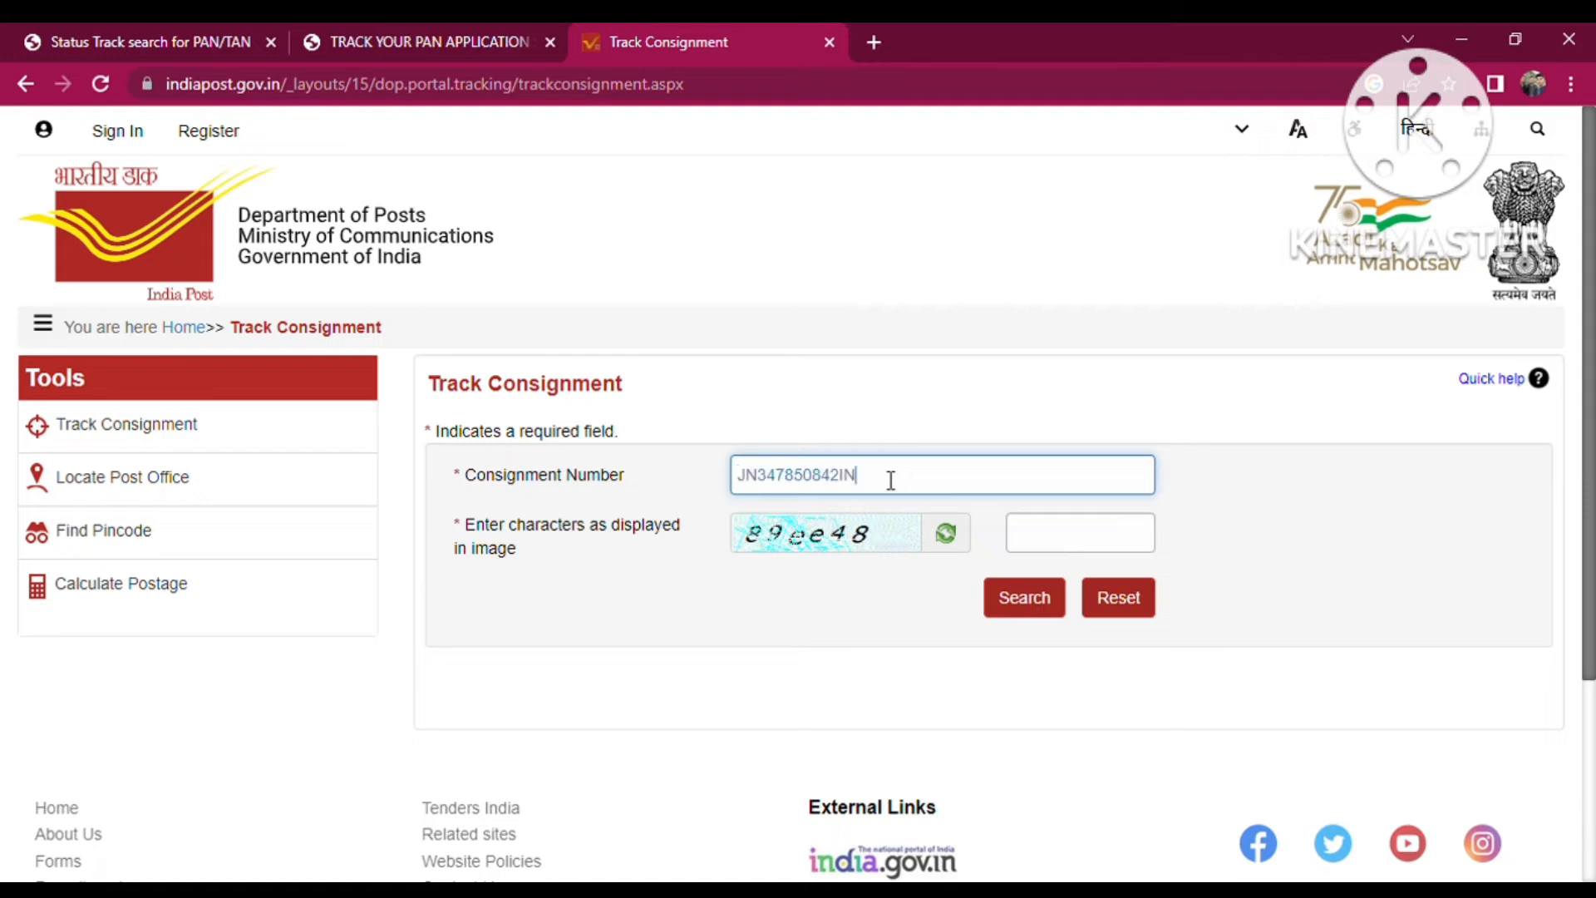
click(1049, 544)
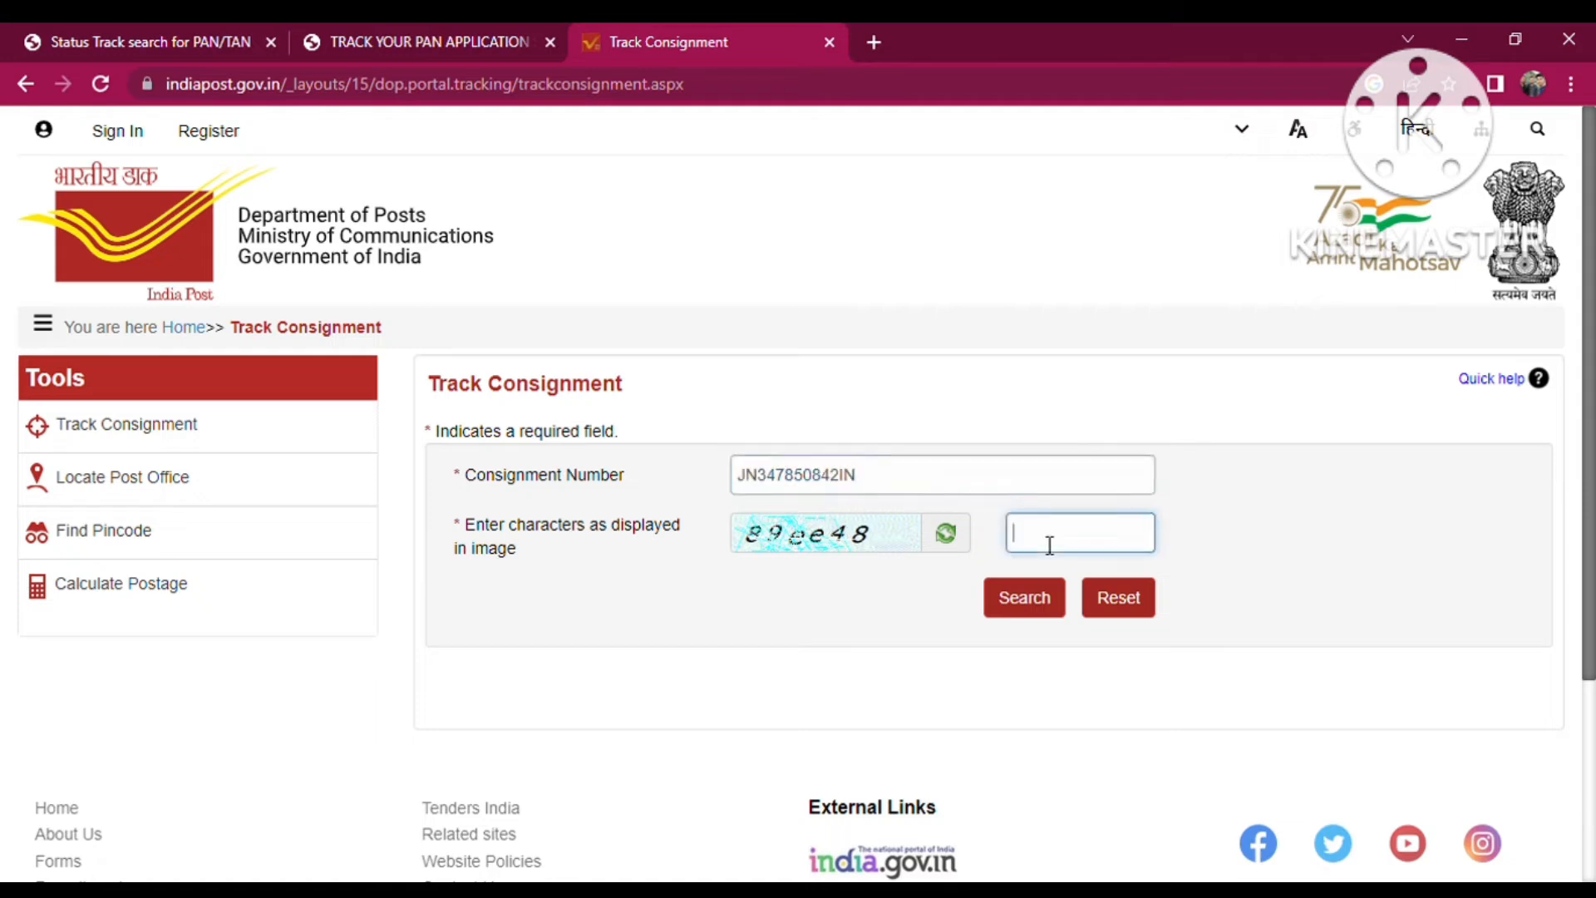
text(89EE48)
key(BackSpace)
key(BackSpace)
key(BackSpace)
key(BackSpace)
text(48ee)
click(1034, 614)
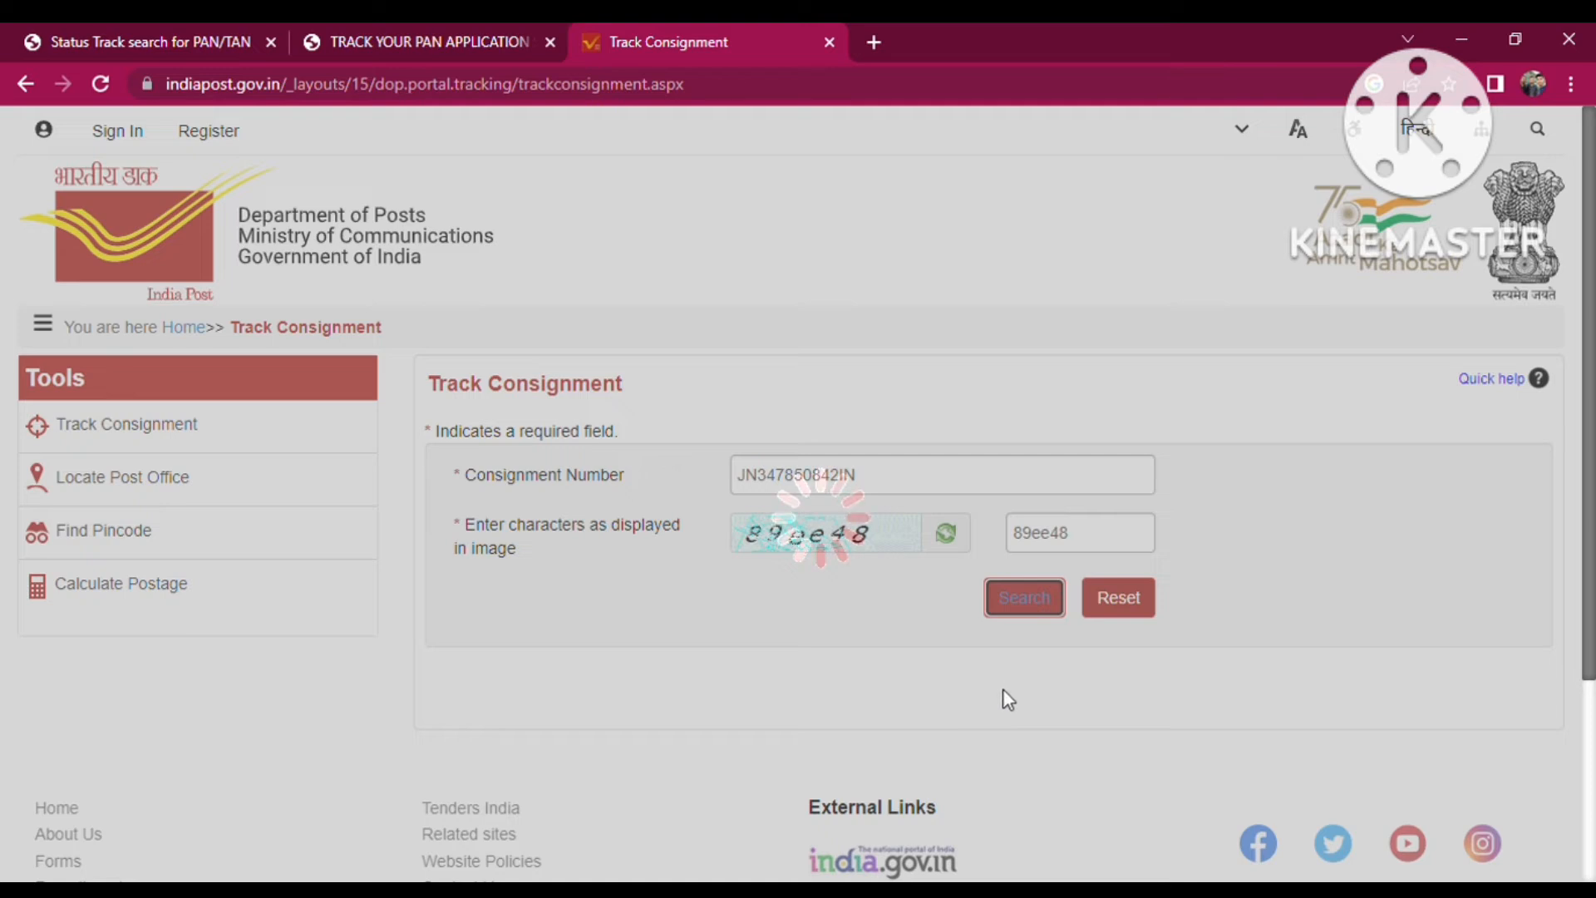
Examine the consignment's delivery summary and its full list of event details from booking to delivery
scroll(1002, 700, down, 3)
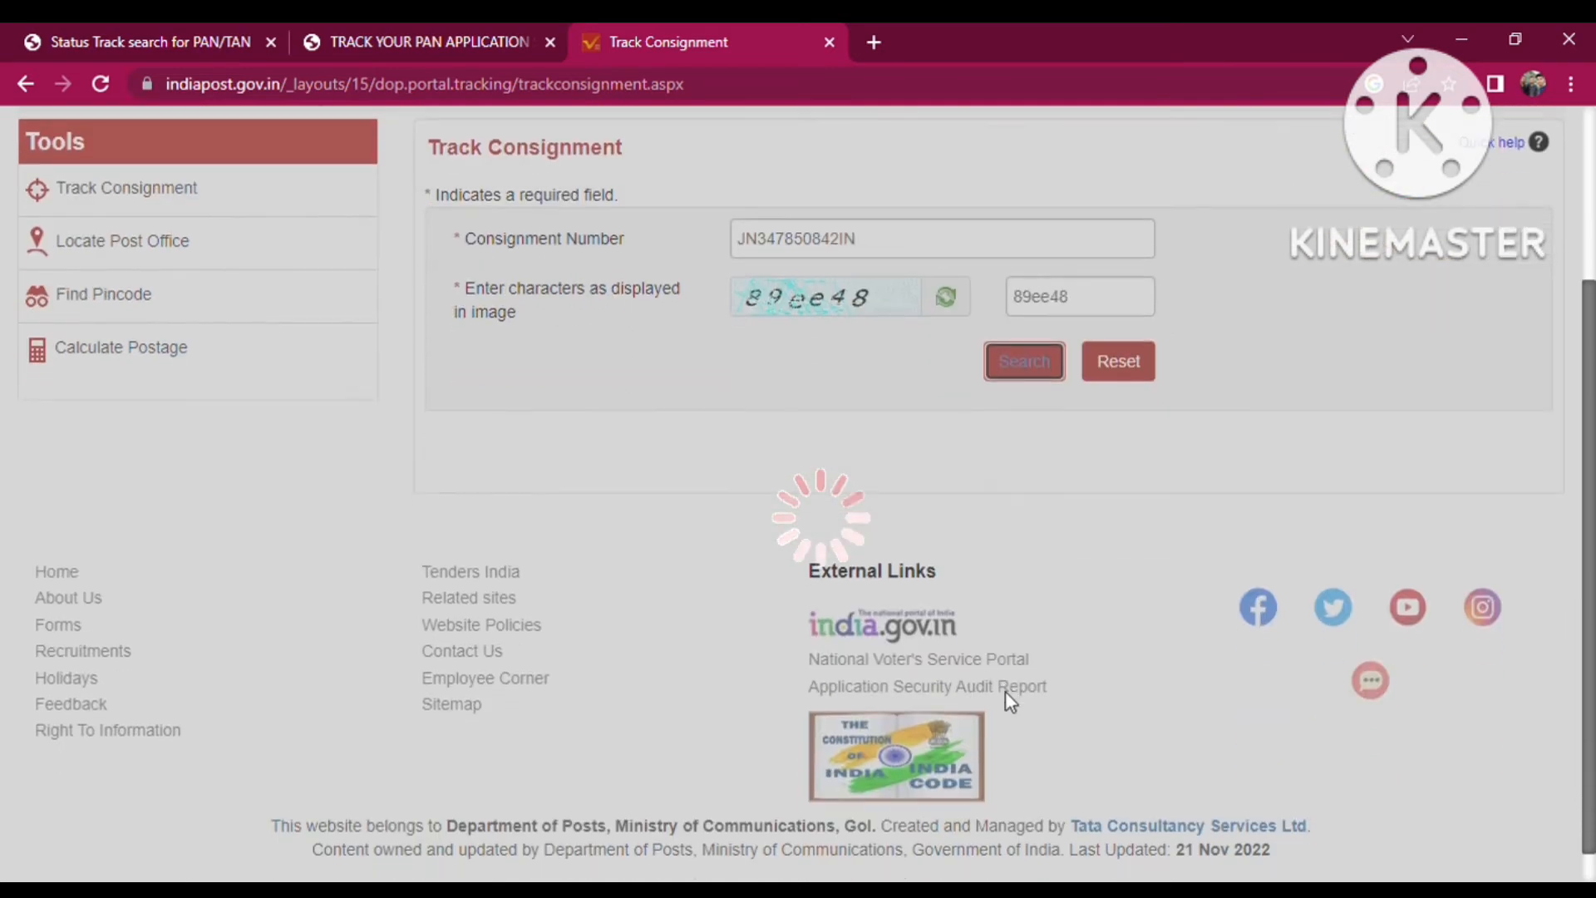
scroll(1021, 701, up, 2)
scroll(1021, 703, up, 1)
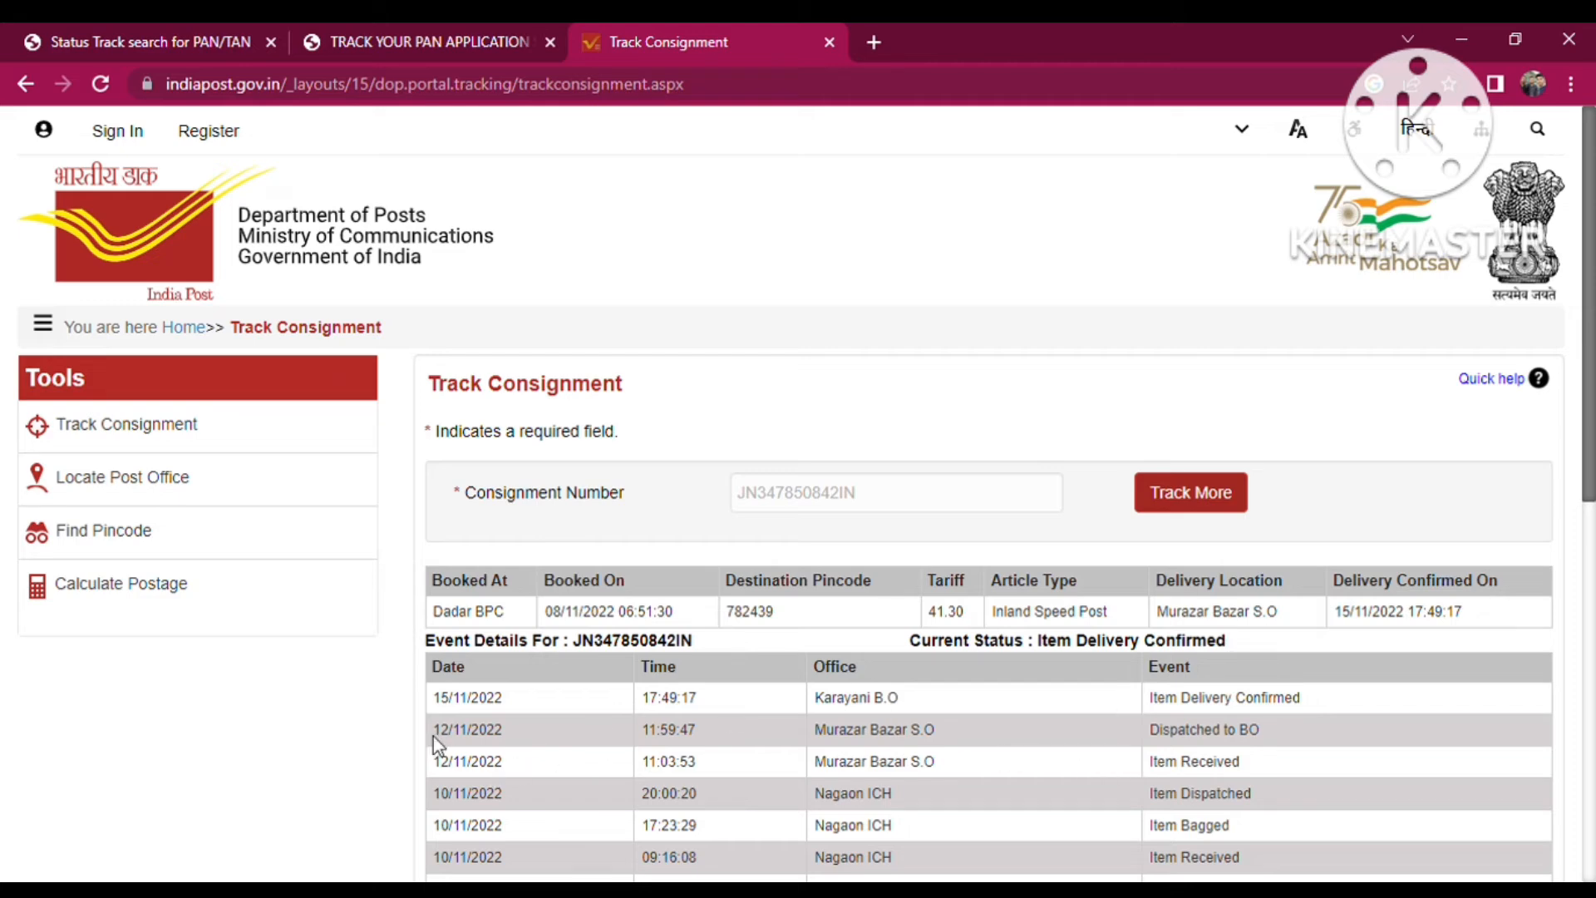
scroll(697, 692, down, 3)
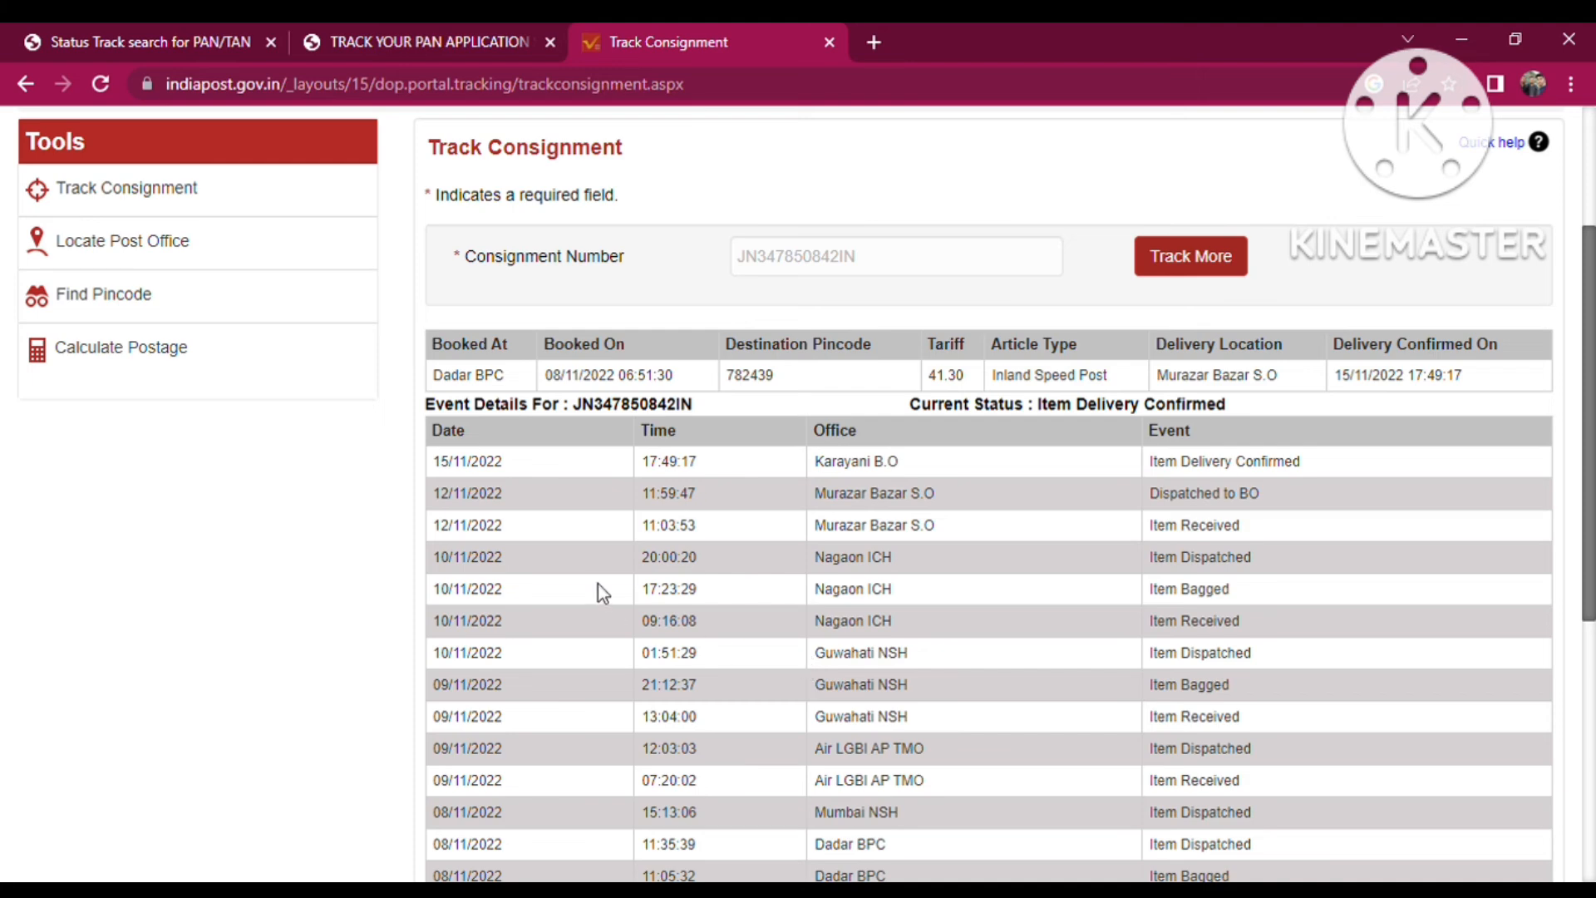
scroll(602, 636, down, 3)
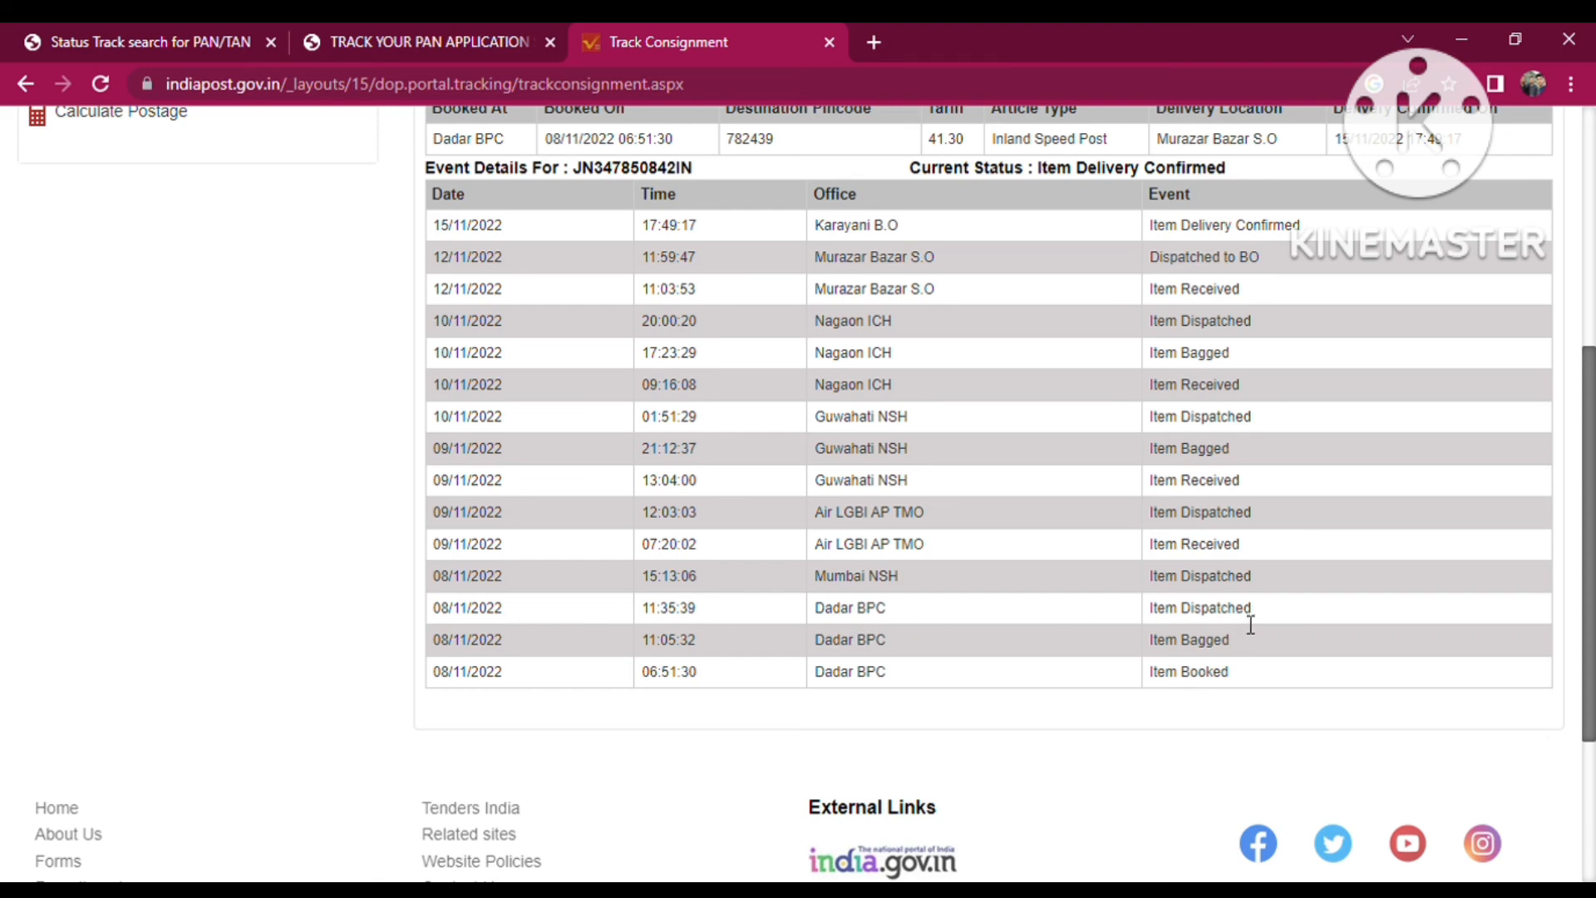
scroll(1250, 622, up, 1)
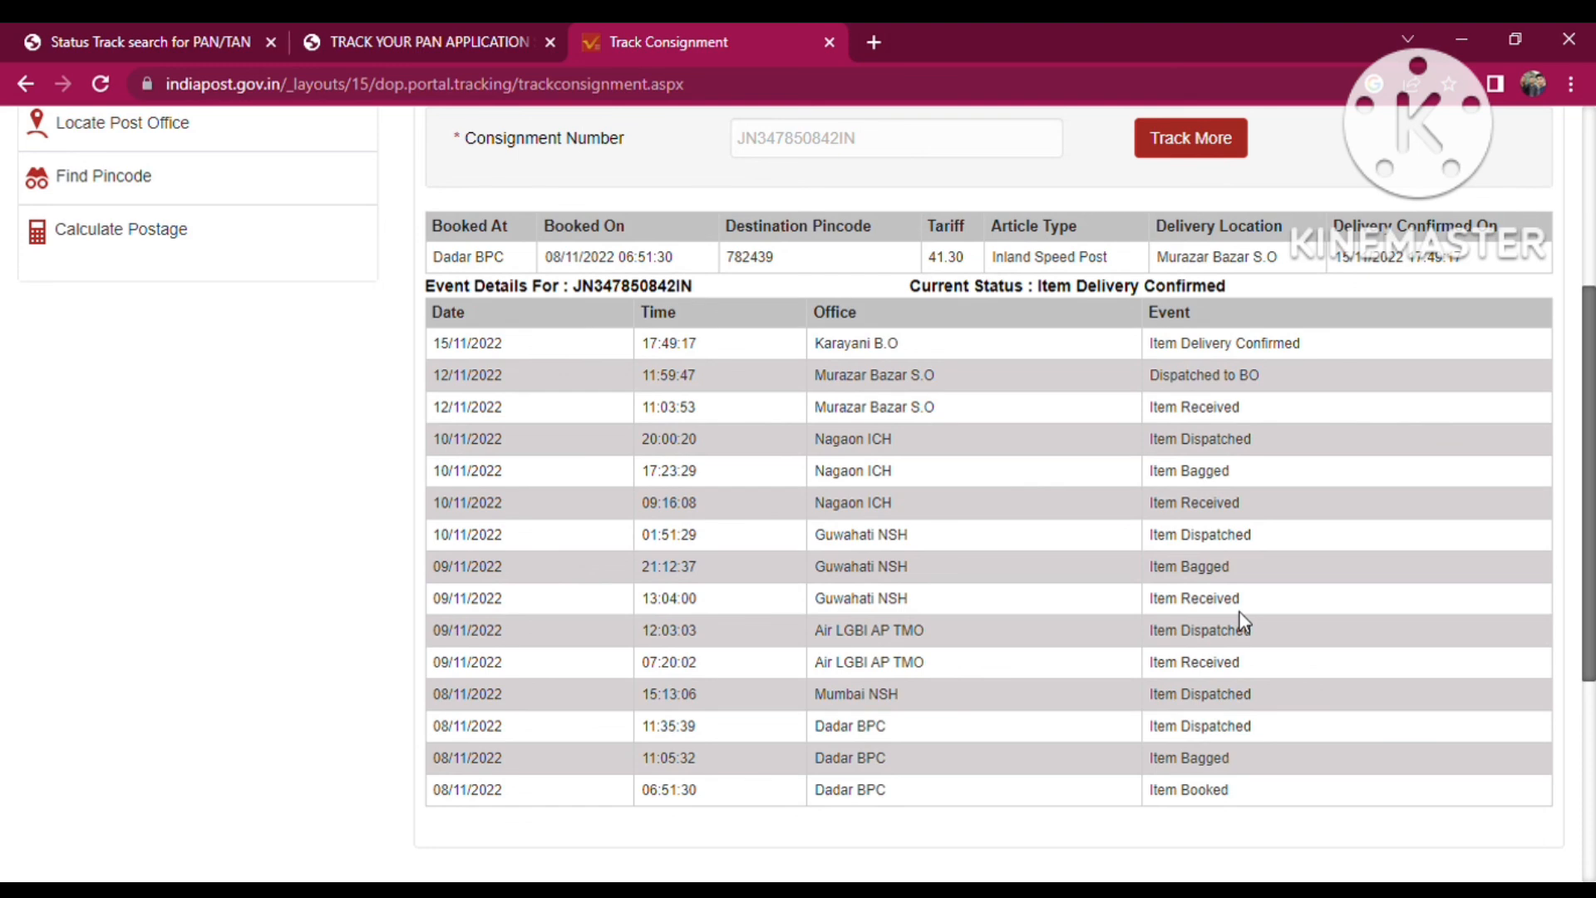